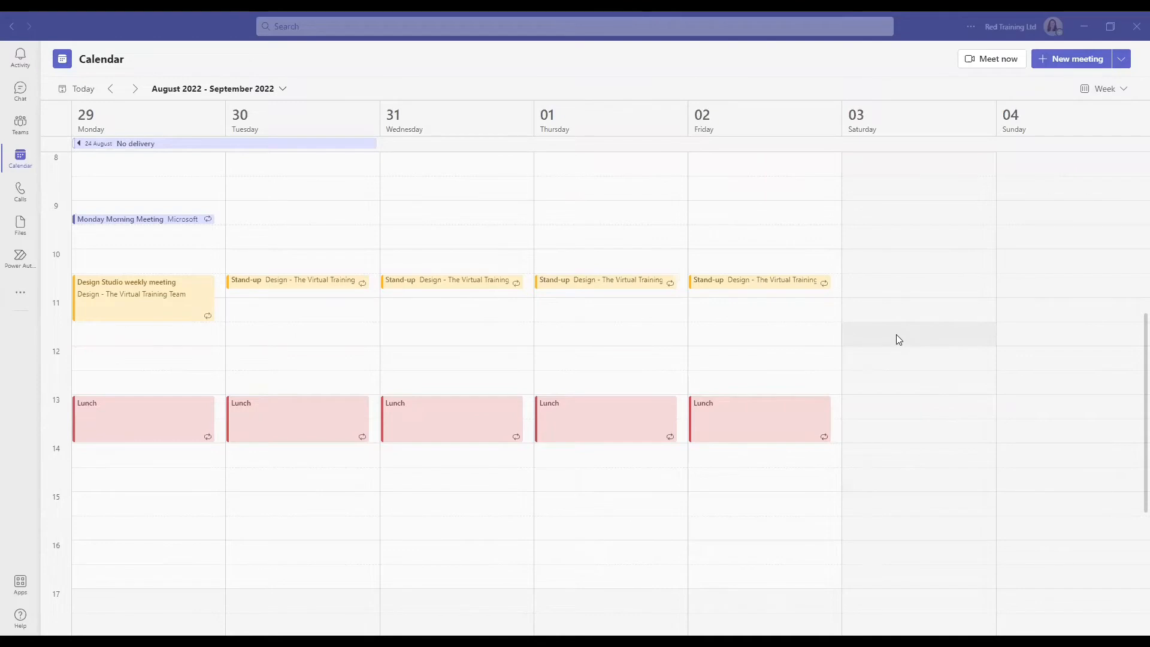
- Select Saturday 3 September, 11:30–12:30, in the week view to start a new meeting
drag(899, 339, 896, 361)
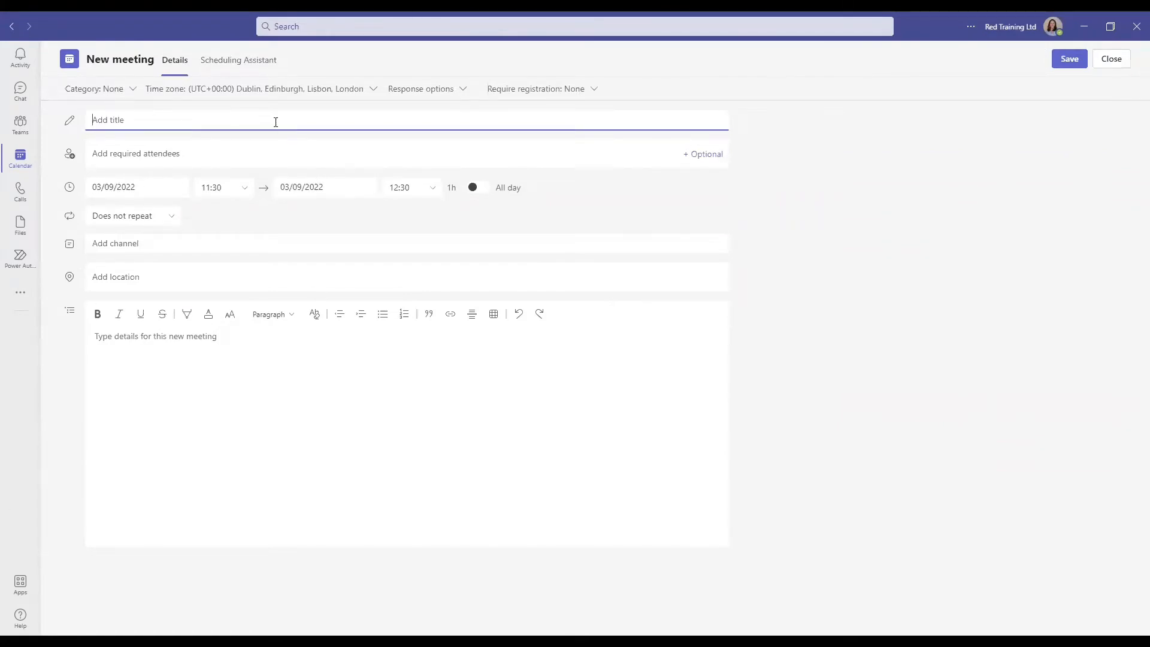
- Title the meeting 'Test Workshop', add four required attendees from the suggestions, and send it
text(Test Workshop)
click(236, 156)
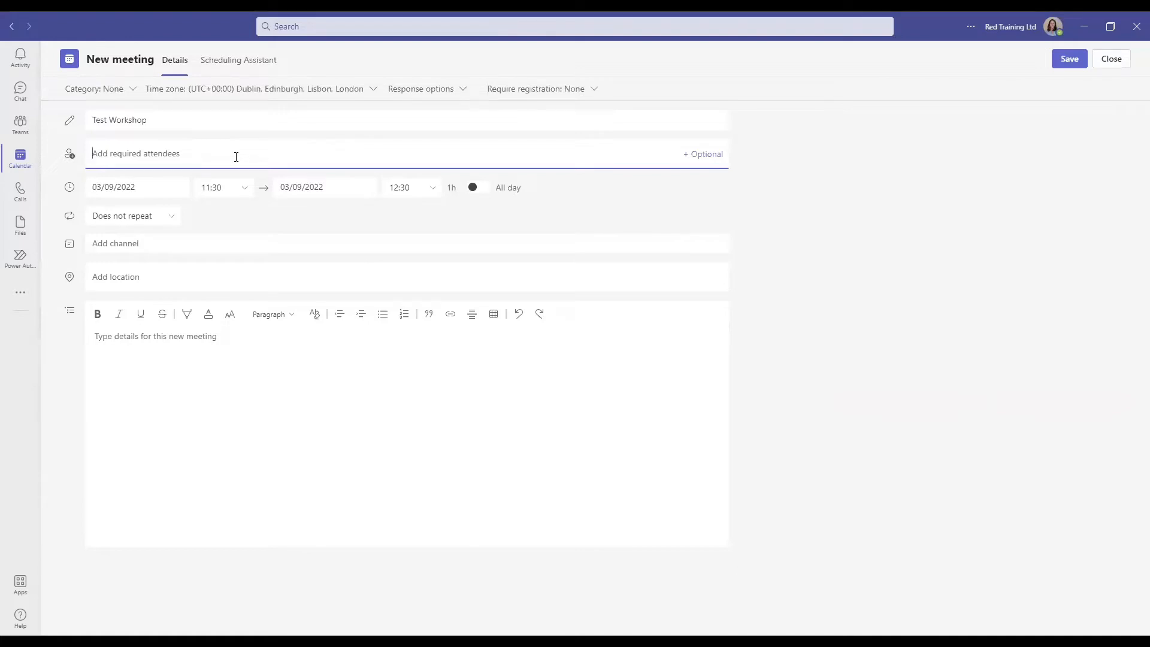
text(john)
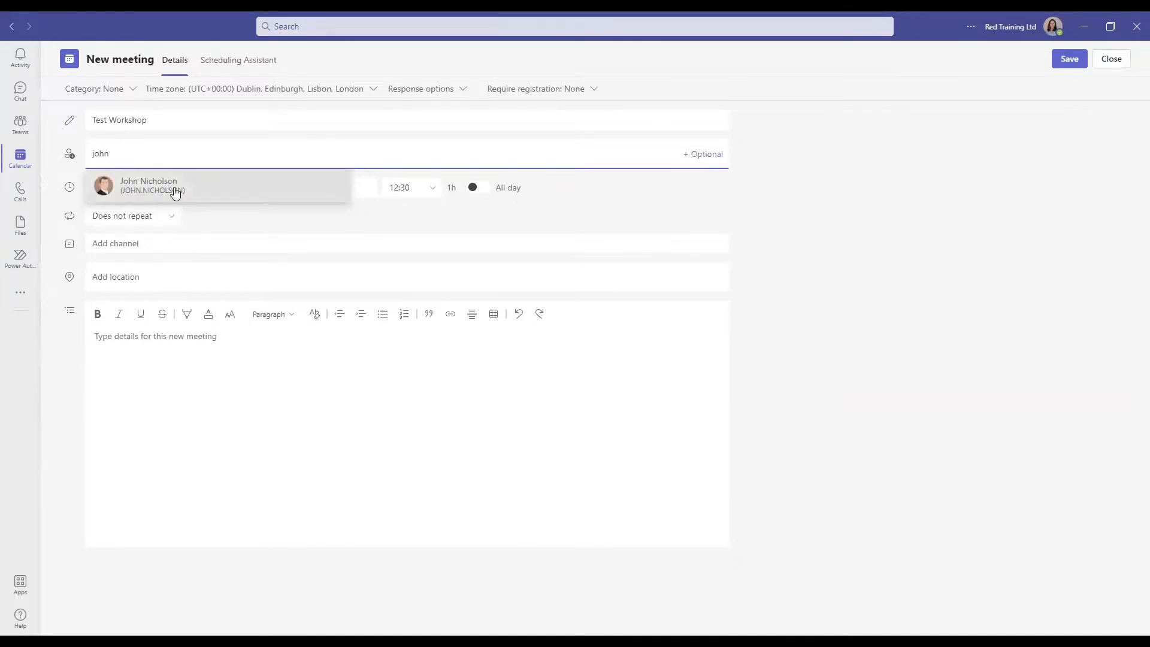
click(175, 187)
text(grac)
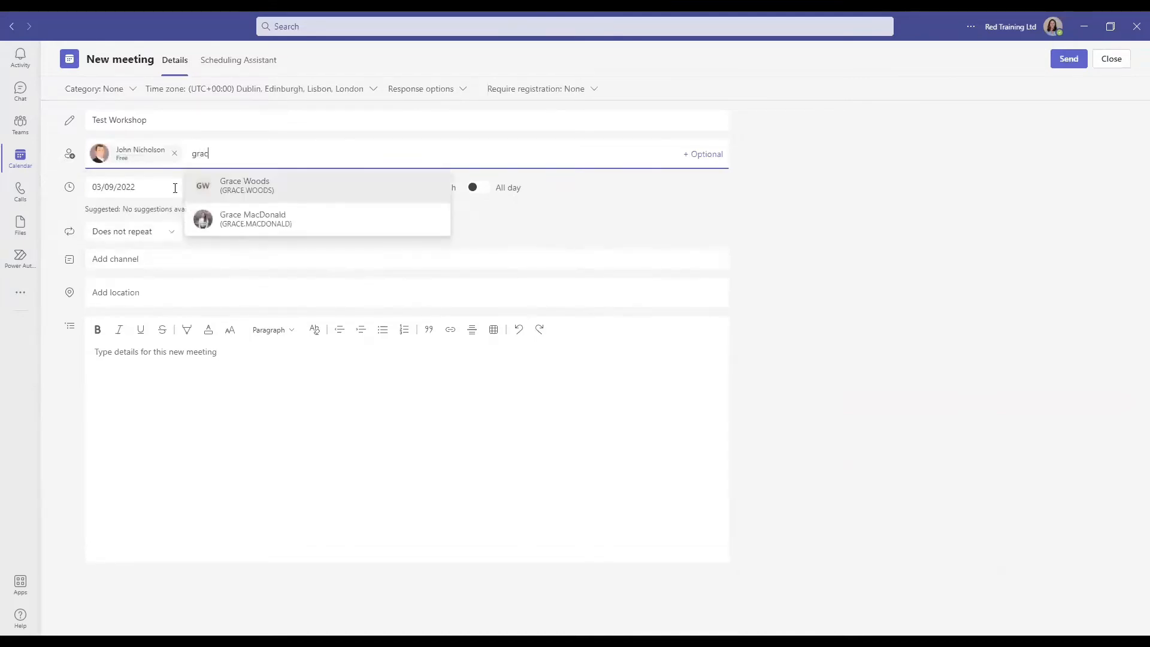
key(Return)
text(gre)
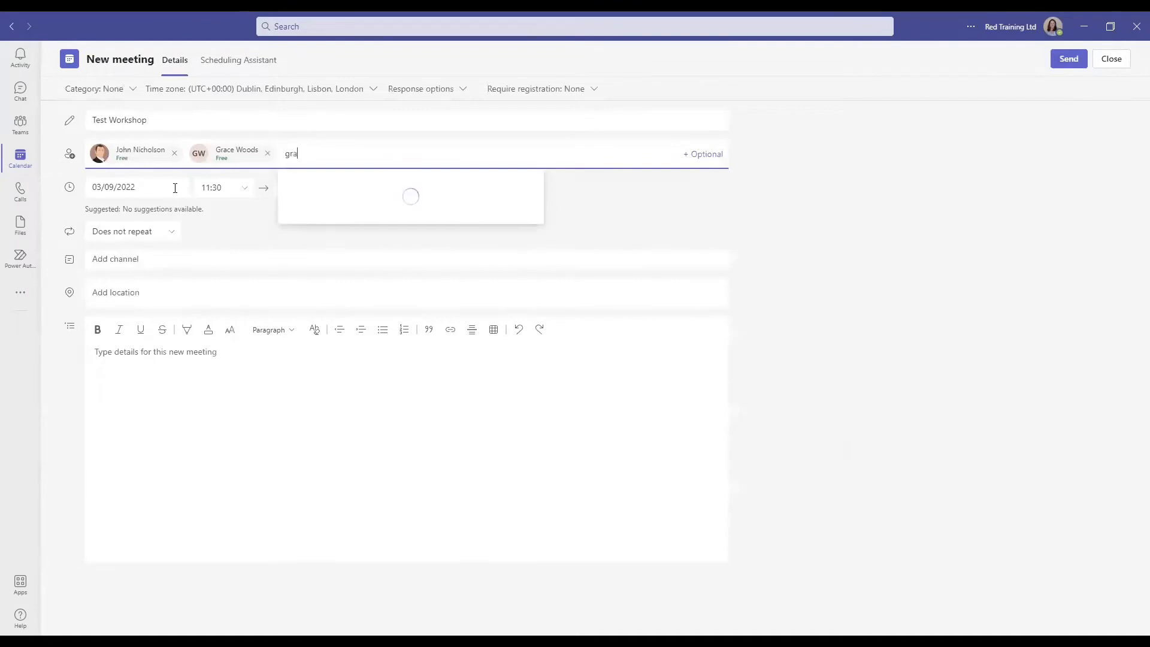
key(Return)
text(em)
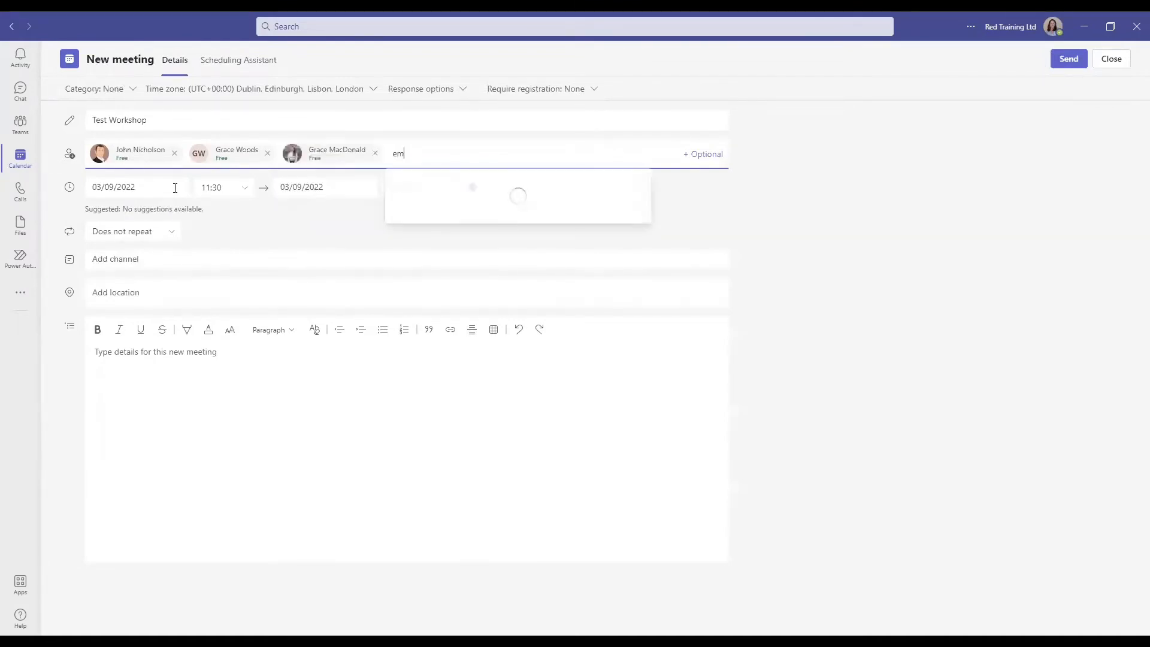
text(ma)
key(Return)
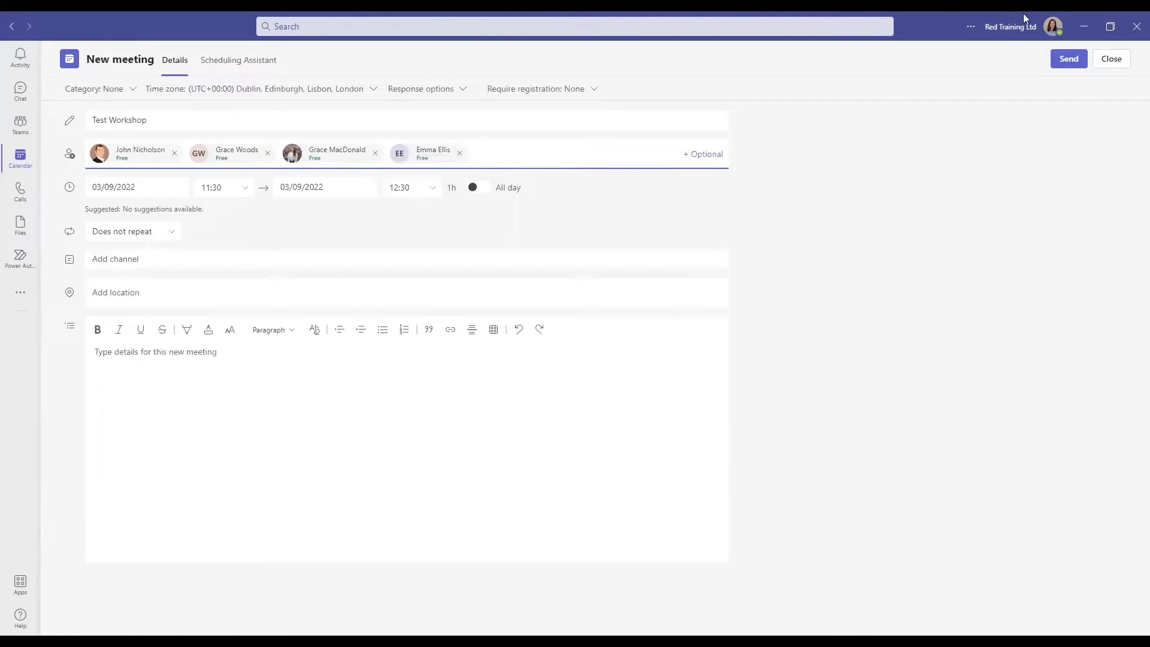
click(1069, 60)
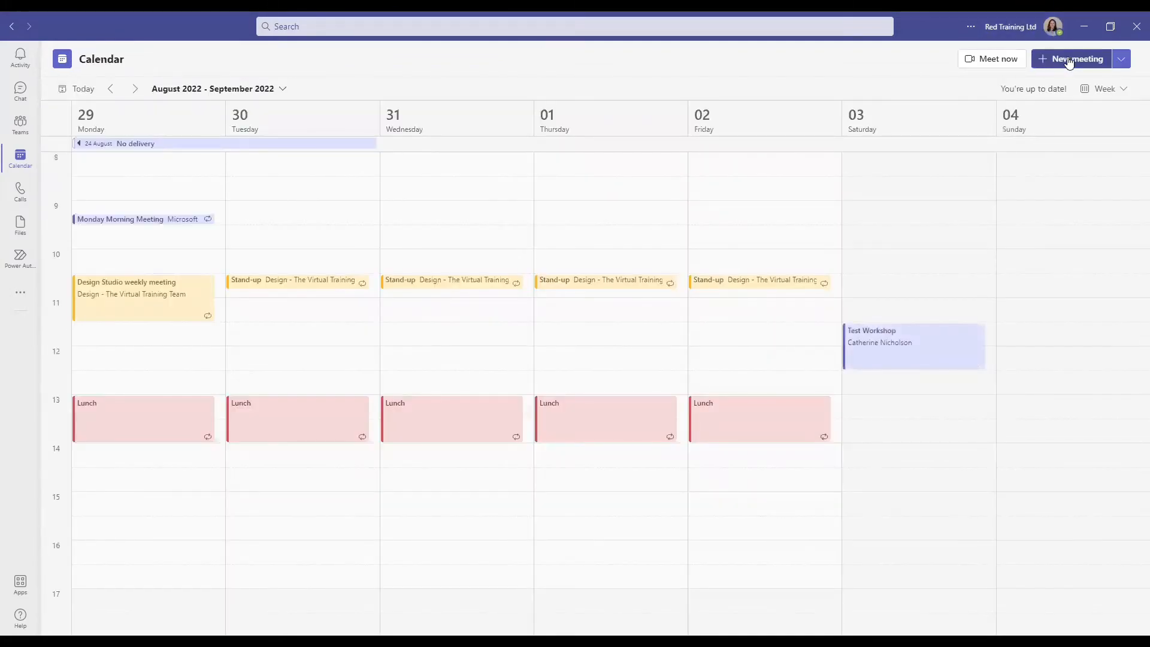
- Open the Test Workshop event for editing and switch to its Breakout rooms tab
click(928, 355)
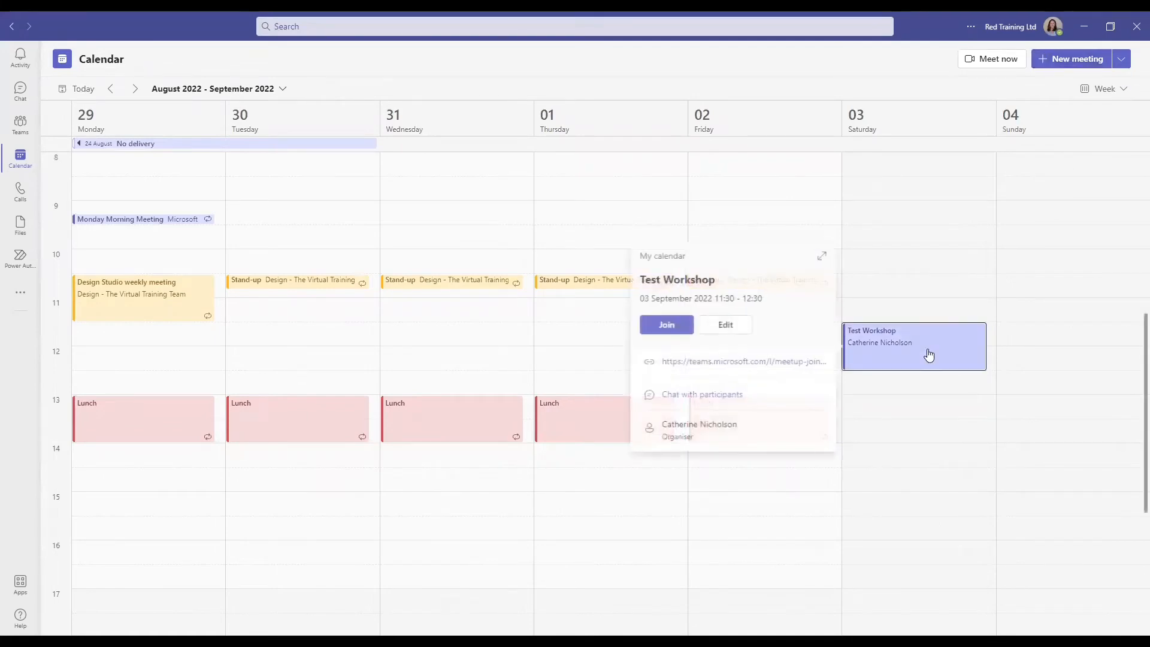
double_click(927, 350)
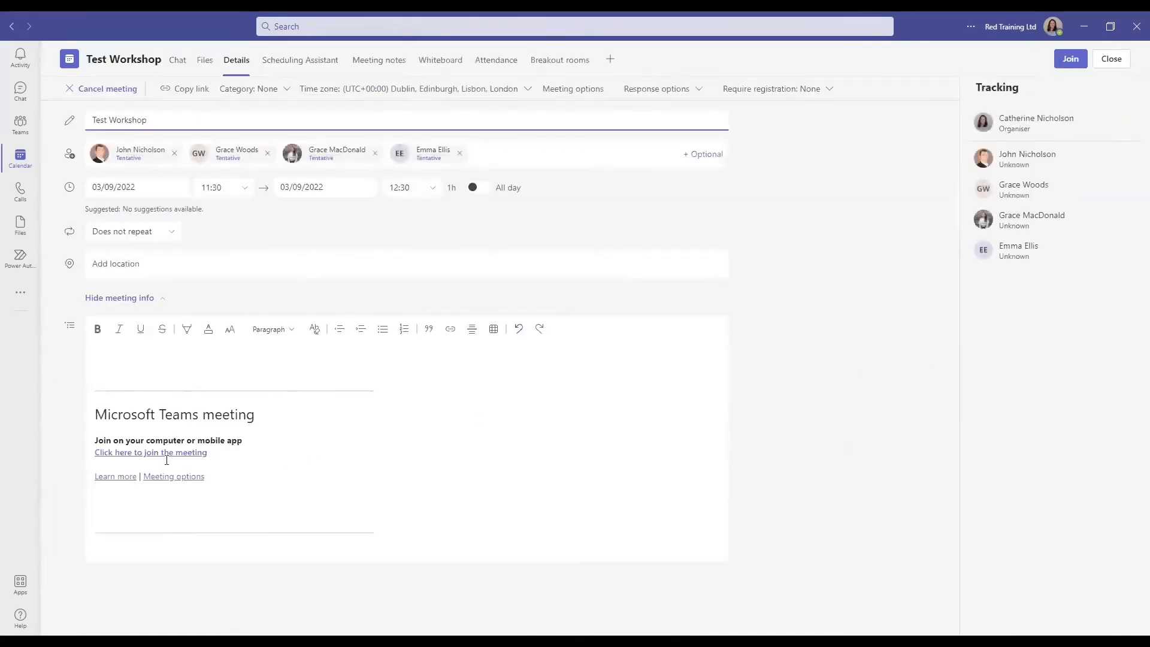
drag(210, 453, 87, 454)
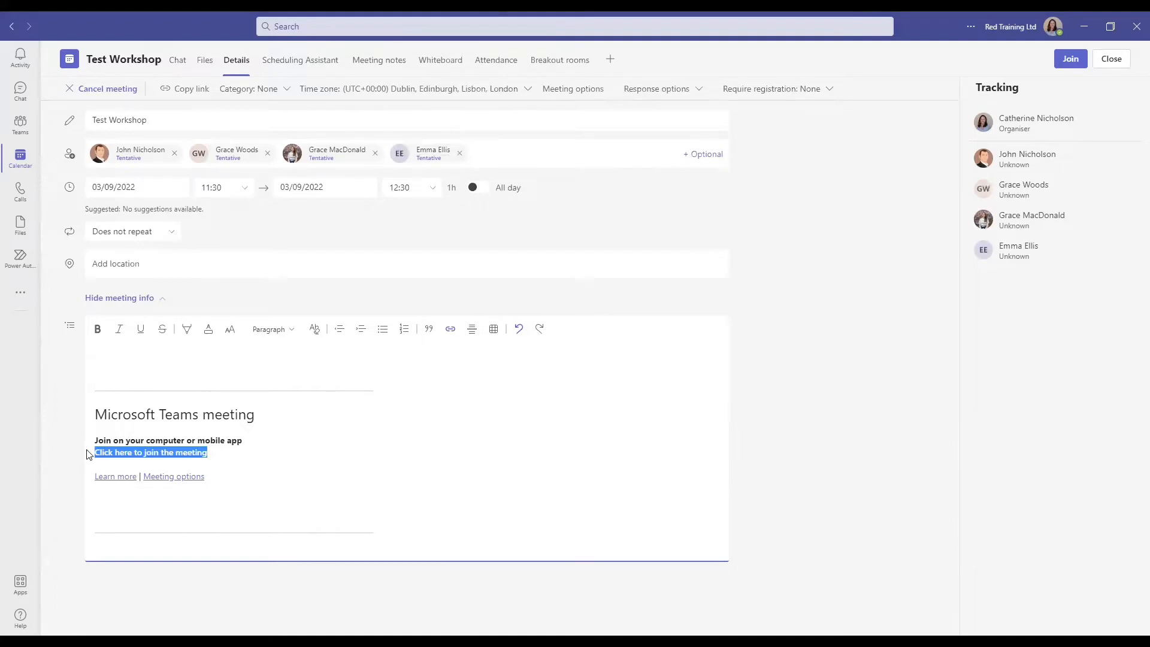
click(555, 72)
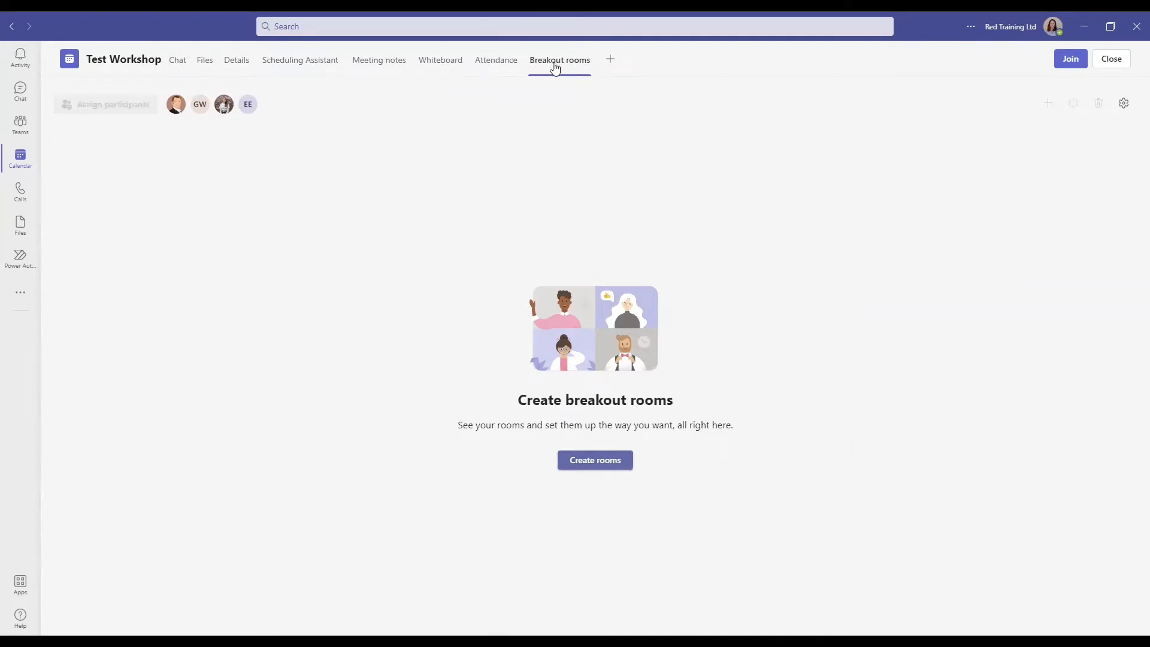
- Create 2 breakout rooms with the default count and open participant assignment
click(605, 460)
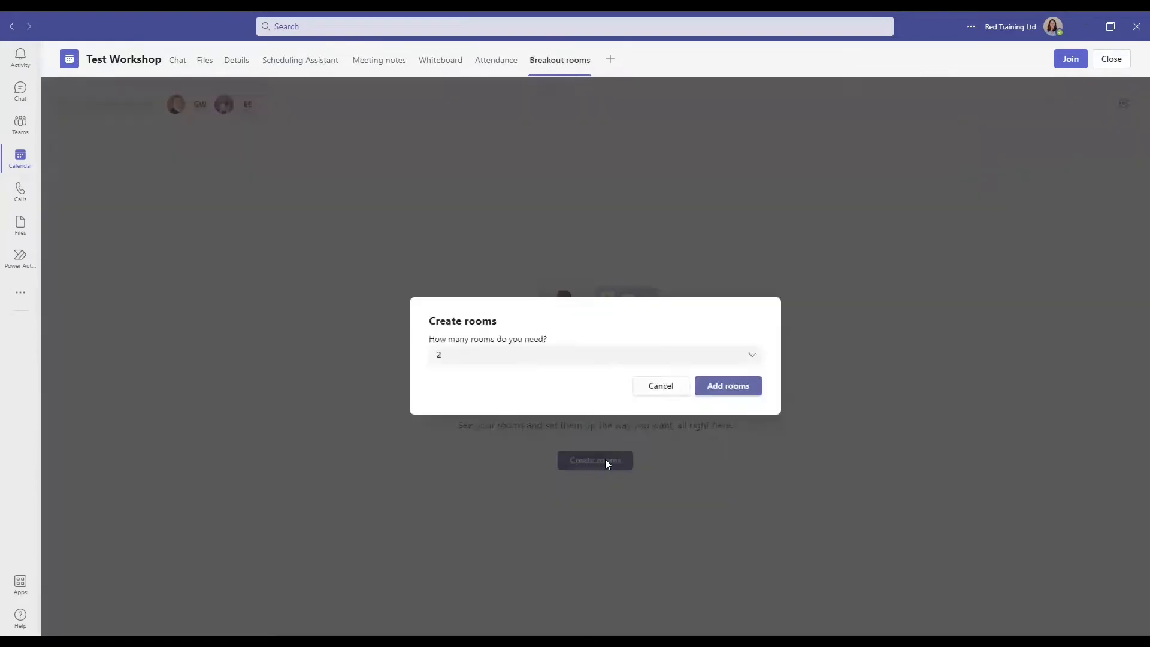
click(754, 358)
click(720, 361)
click(734, 385)
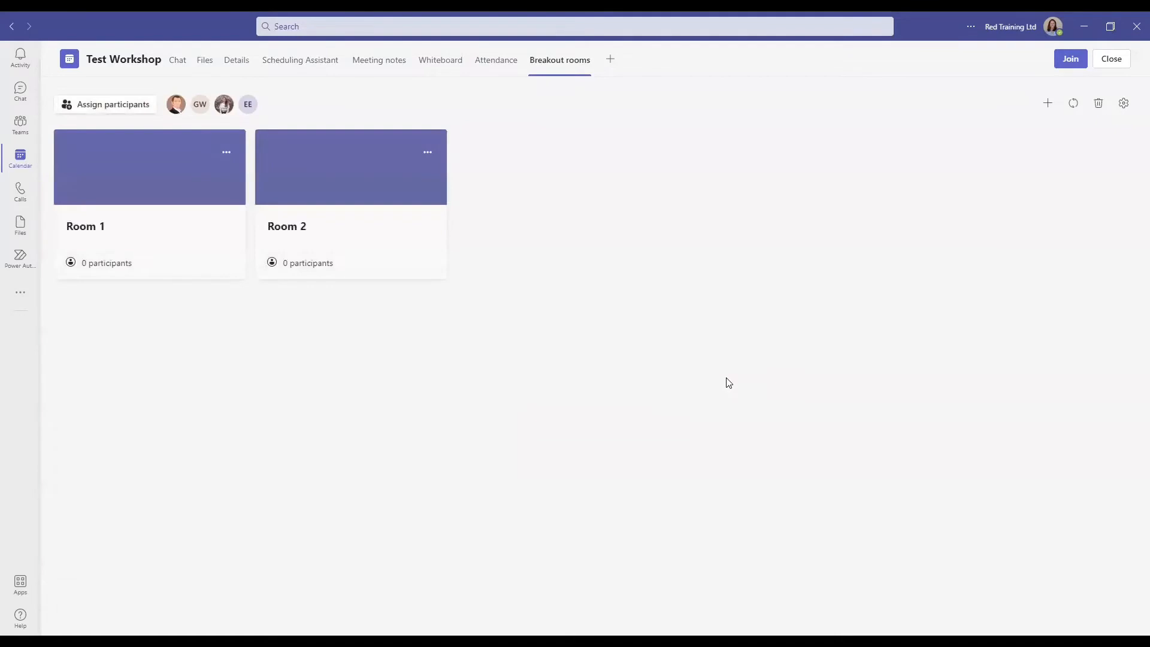
click(88, 106)
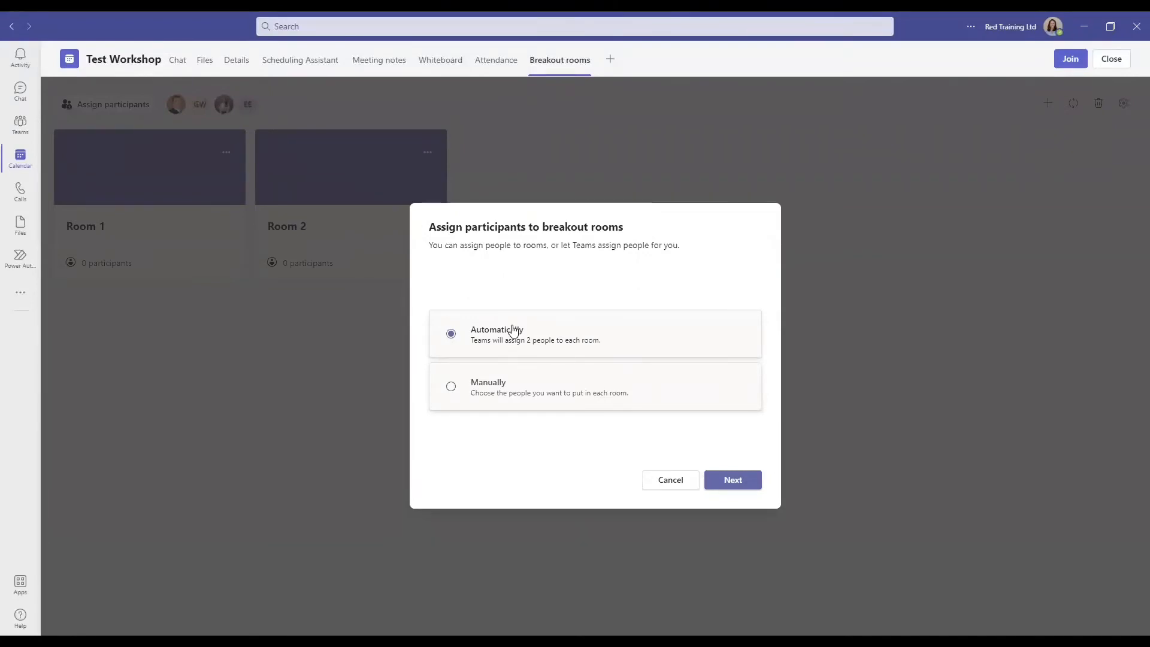
- Choose manual assignment and put the first and last listed participants into Room 1
click(495, 386)
click(737, 481)
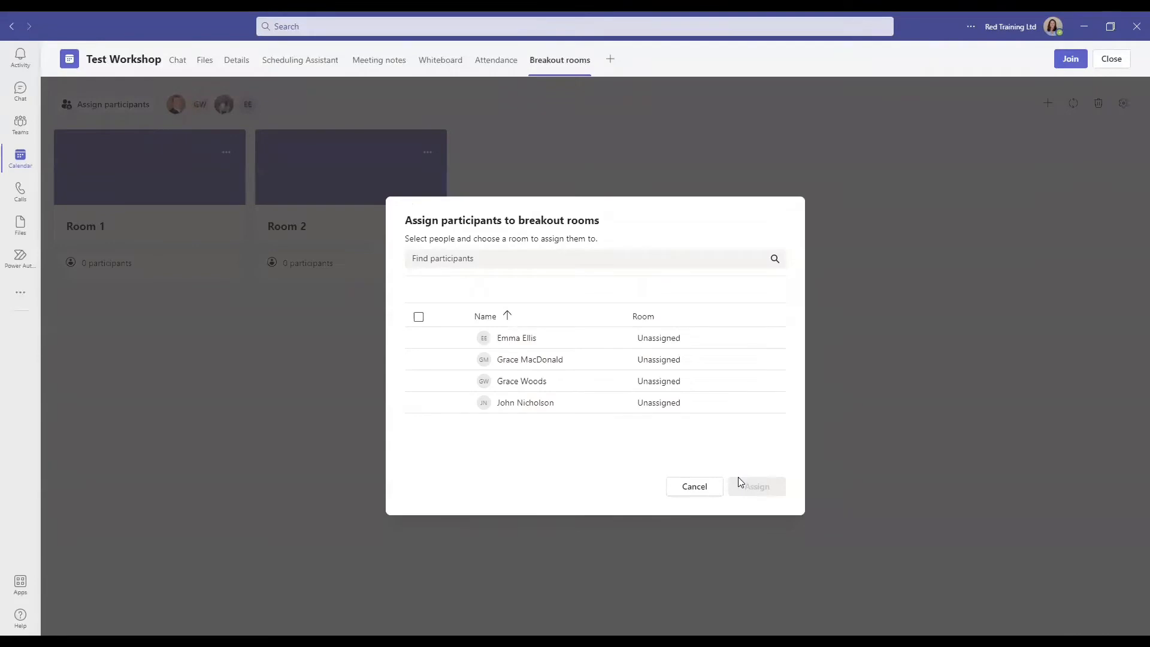
mouse_move(420, 339)
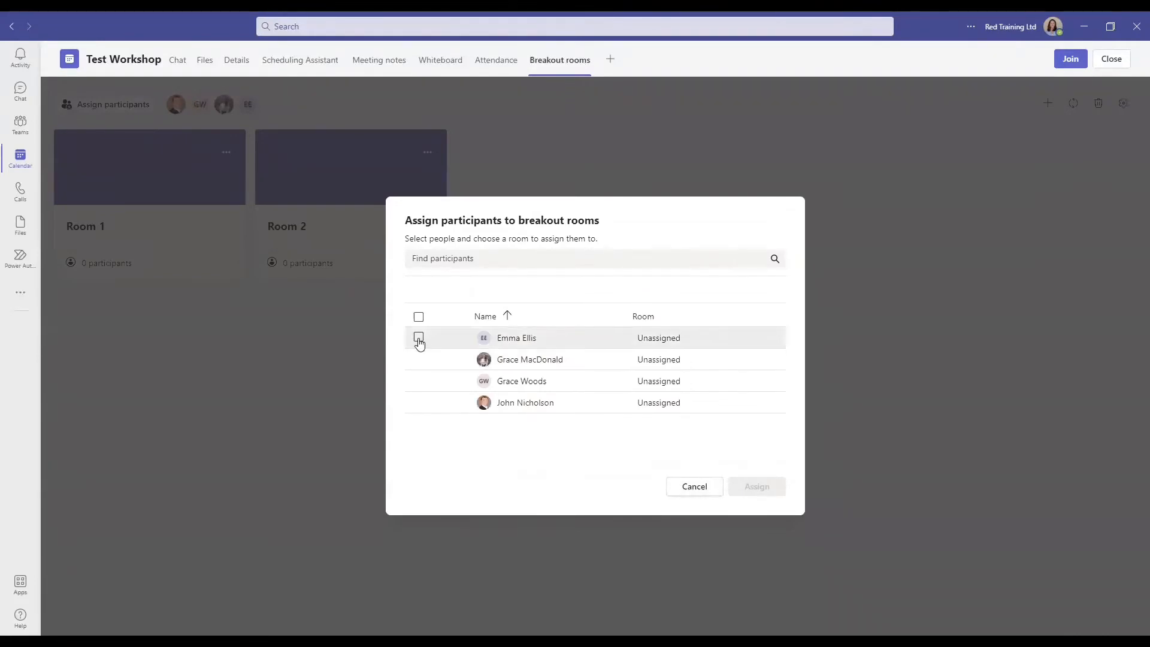
click(418, 339)
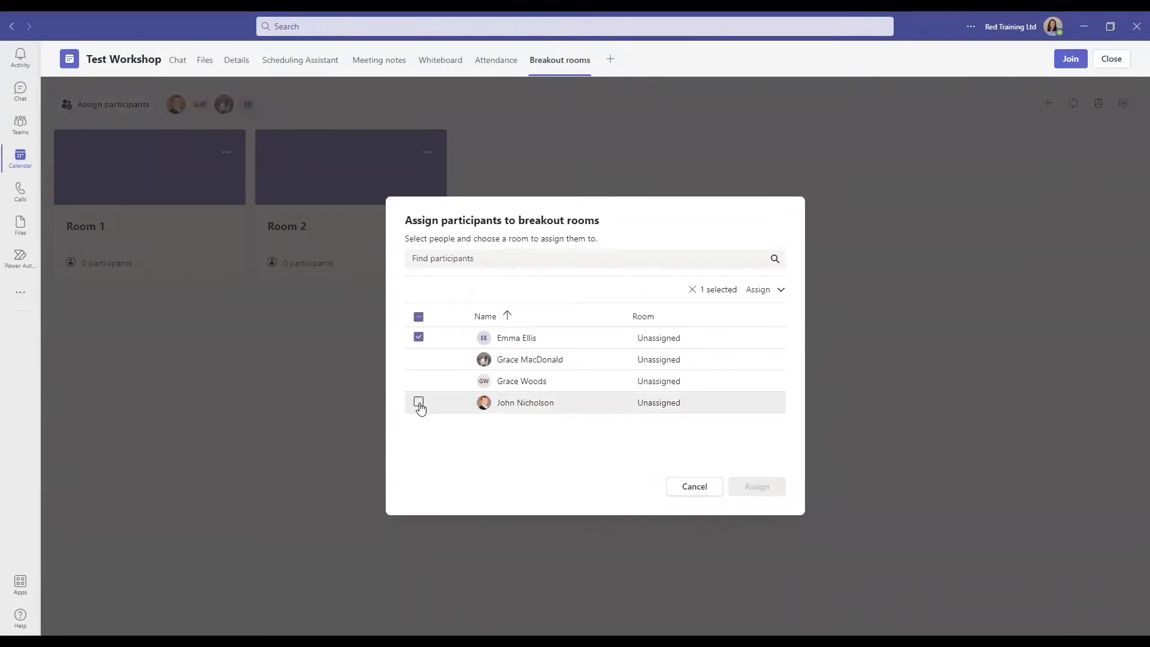
click(419, 403)
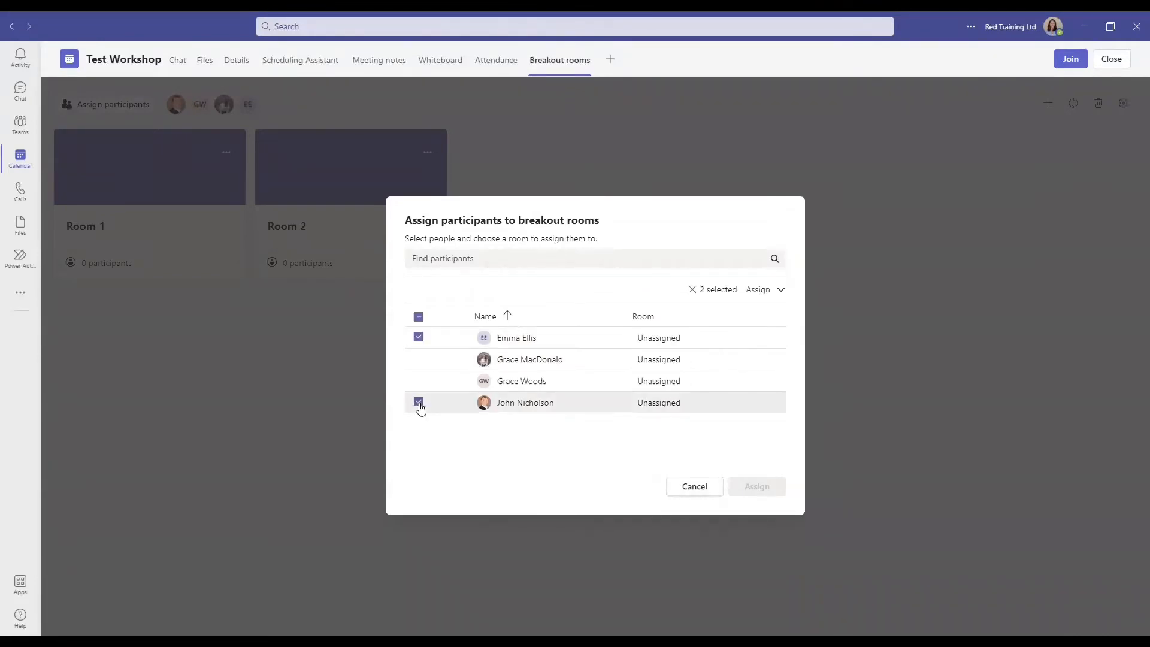
click(781, 290)
click(769, 333)
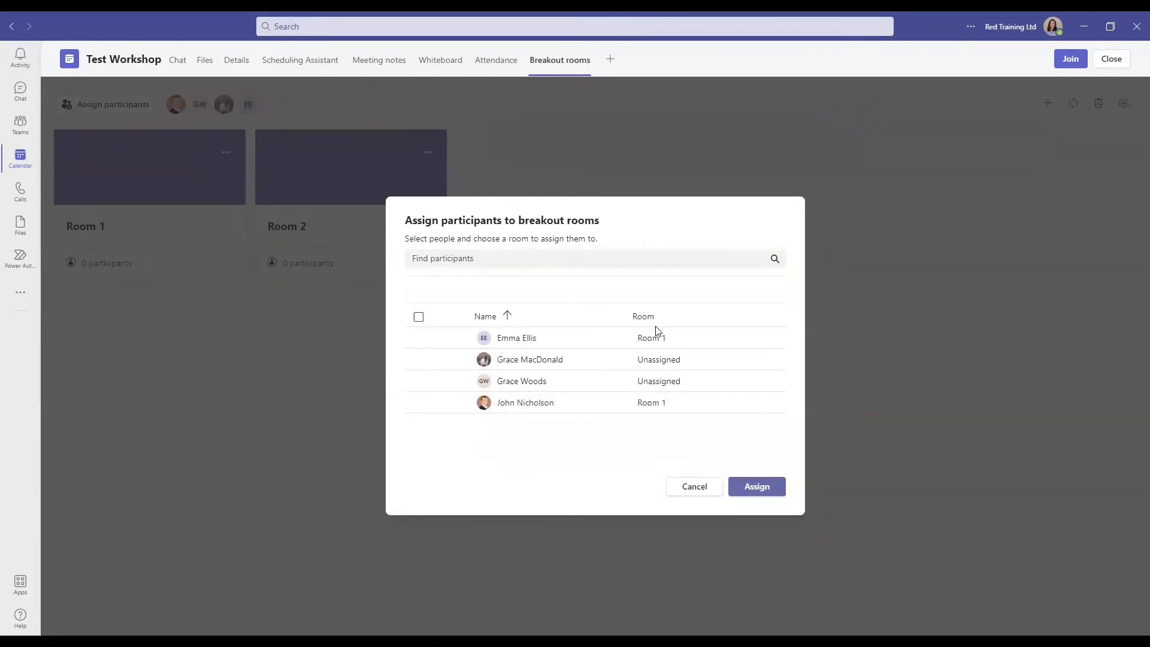
- Assign the two remaining unassigned participants to Room 2 and save the assignments
click(418, 359)
click(418, 381)
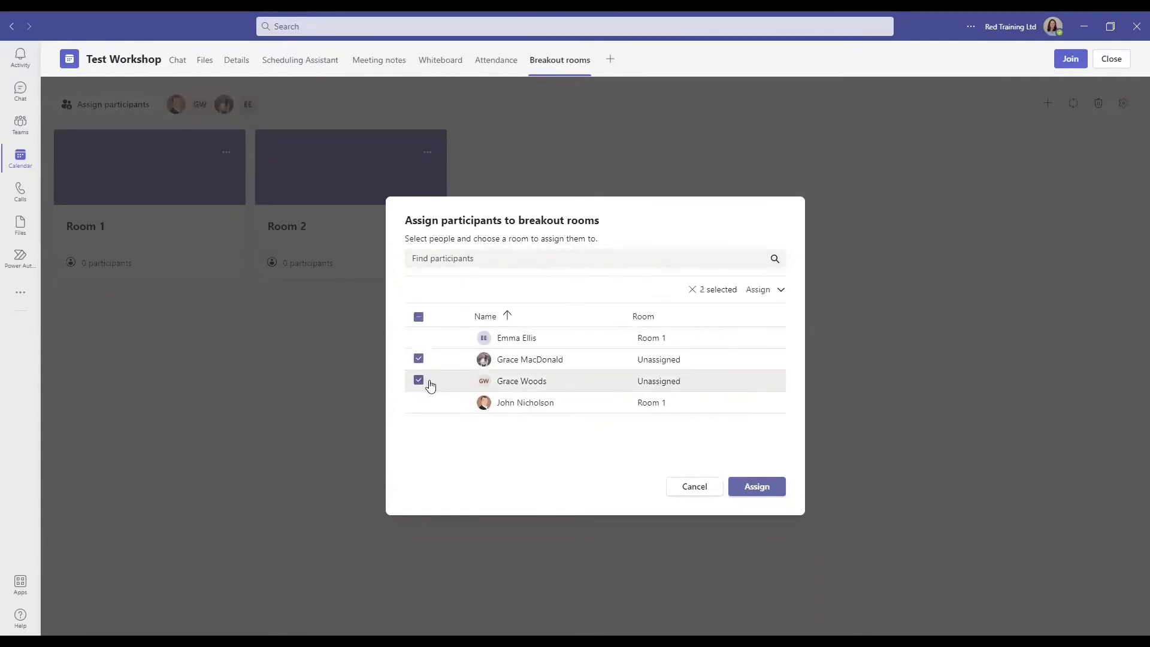
click(780, 290)
click(773, 351)
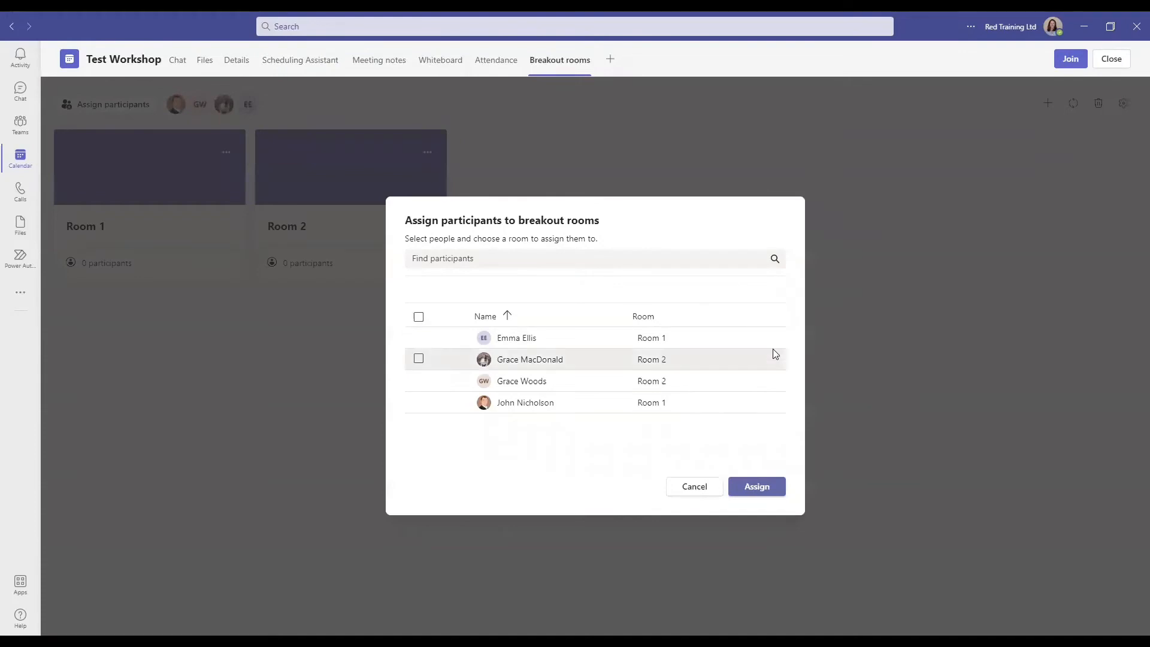
click(756, 487)
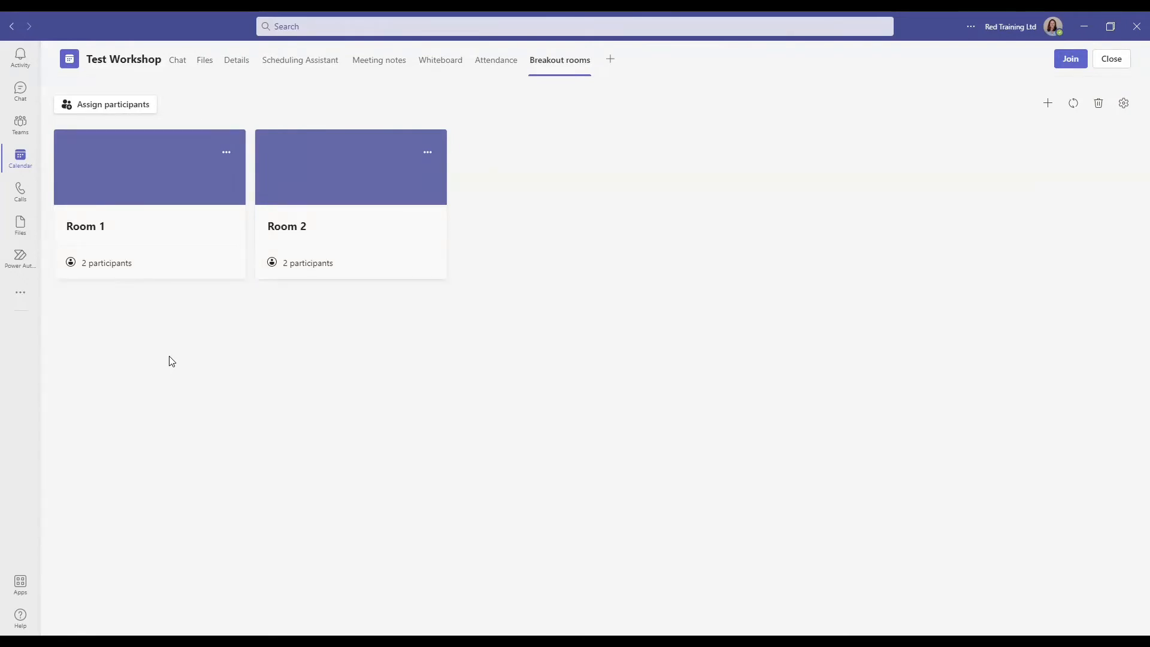
- Rename Room 1 to 'Blue Room', save, and view the meeting's Attendance tab
click(226, 154)
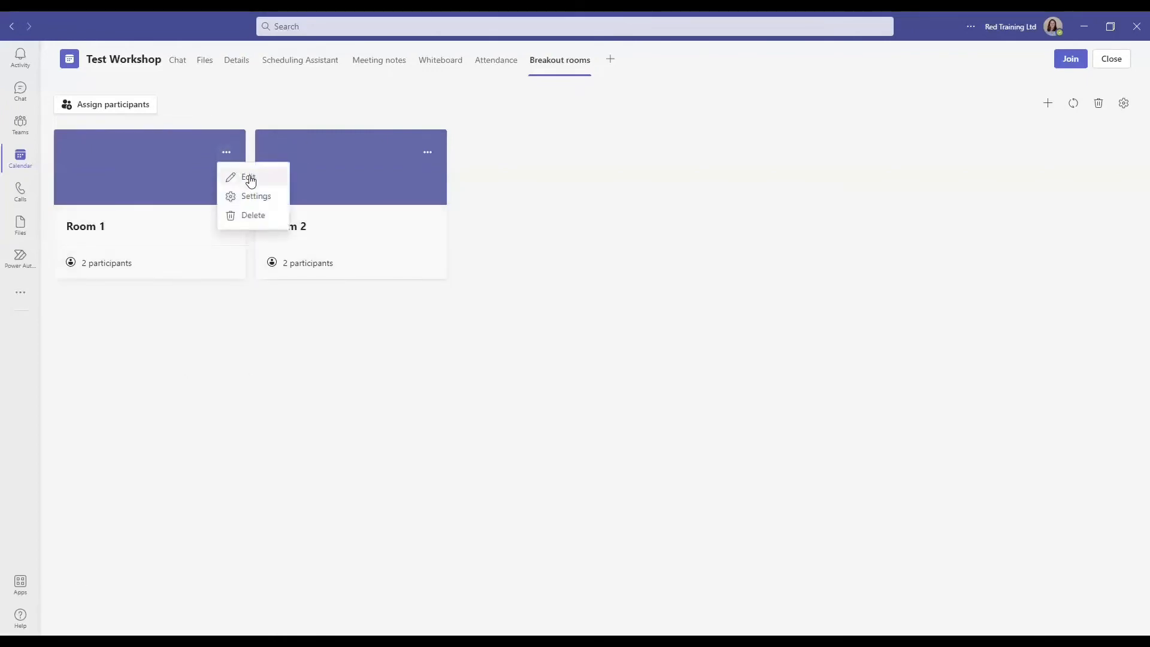
click(250, 178)
key(BackSpace)
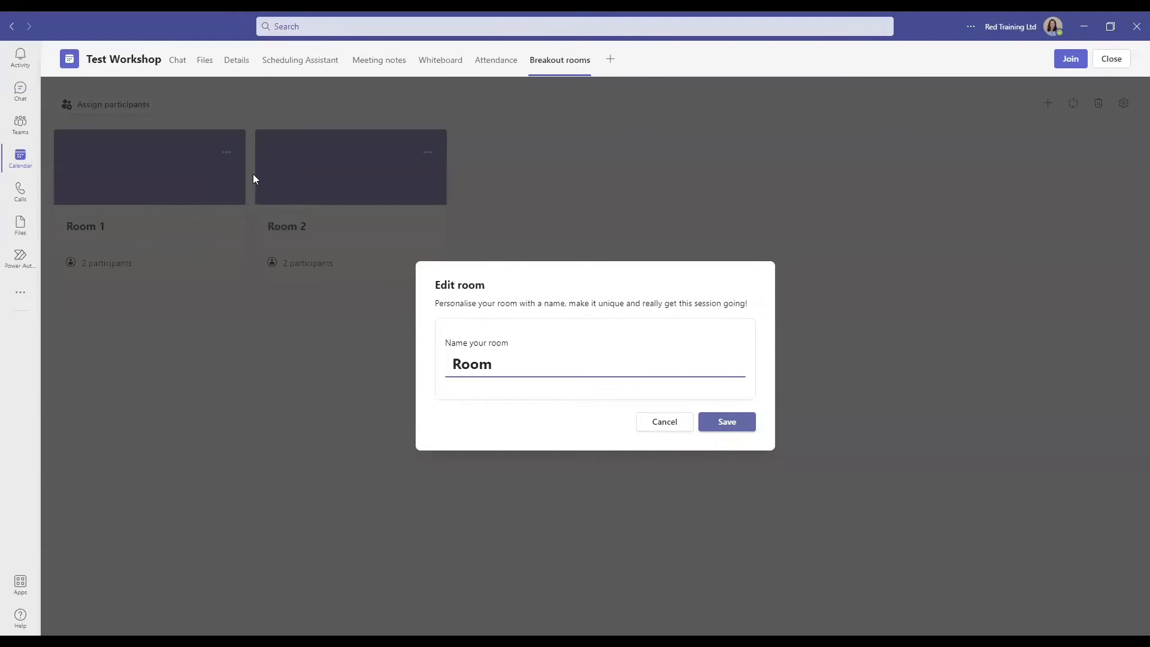
text(Blue)
click(743, 423)
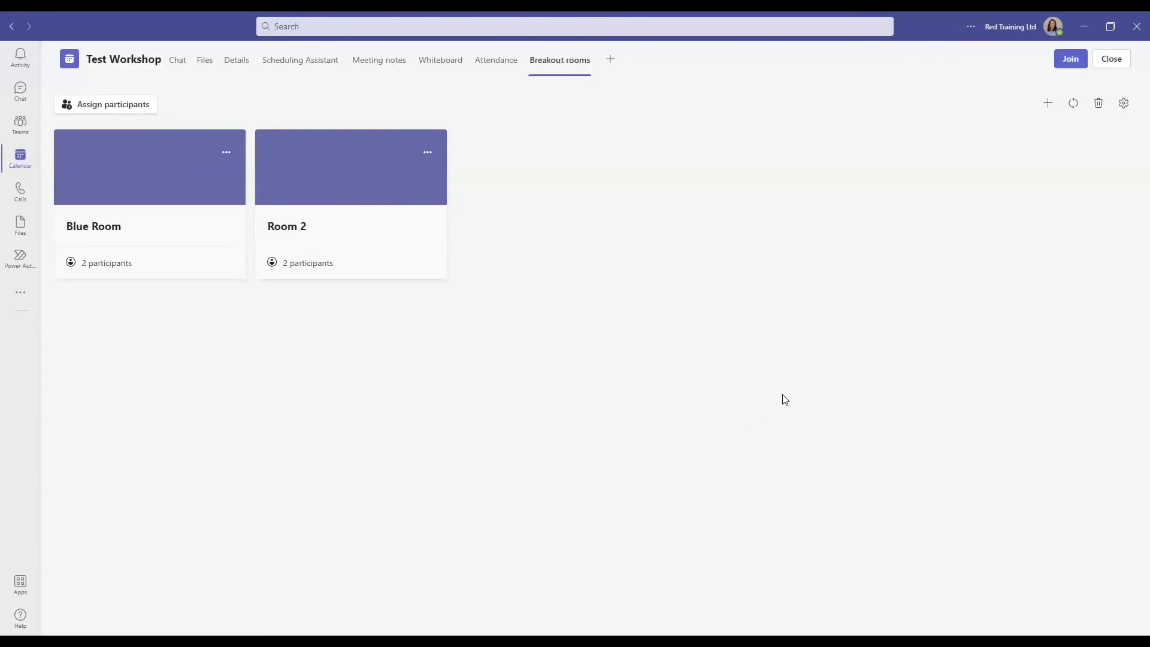
click(494, 66)
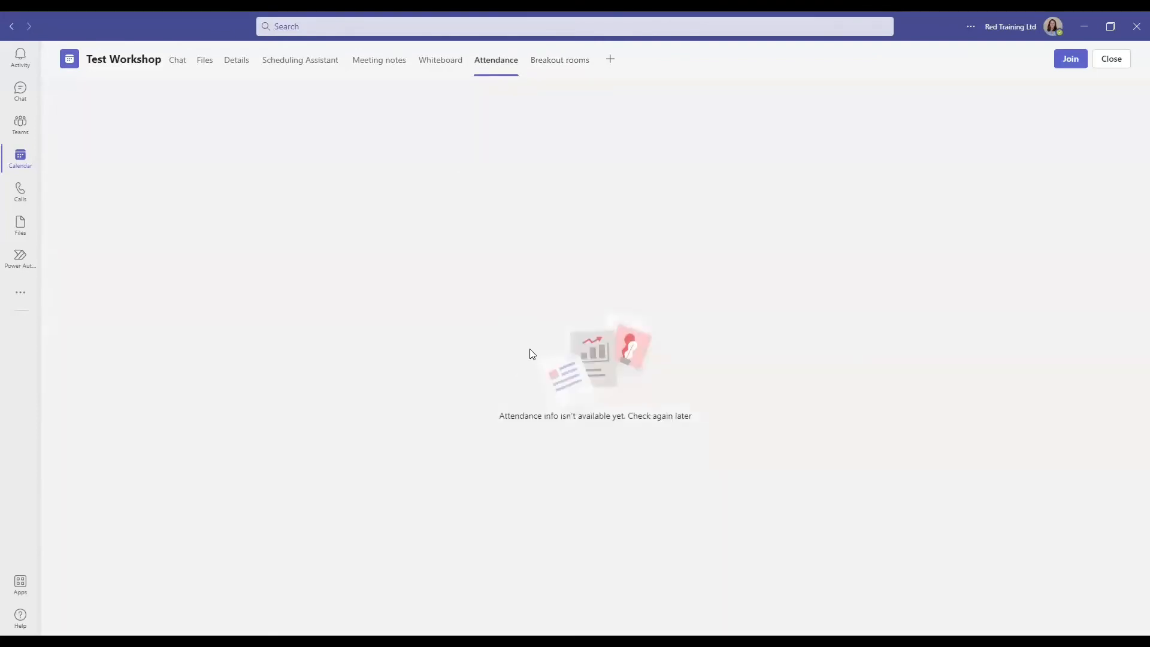
- Open the Test Workshop meeting's Whiteboard tab to load the blank board
click(439, 69)
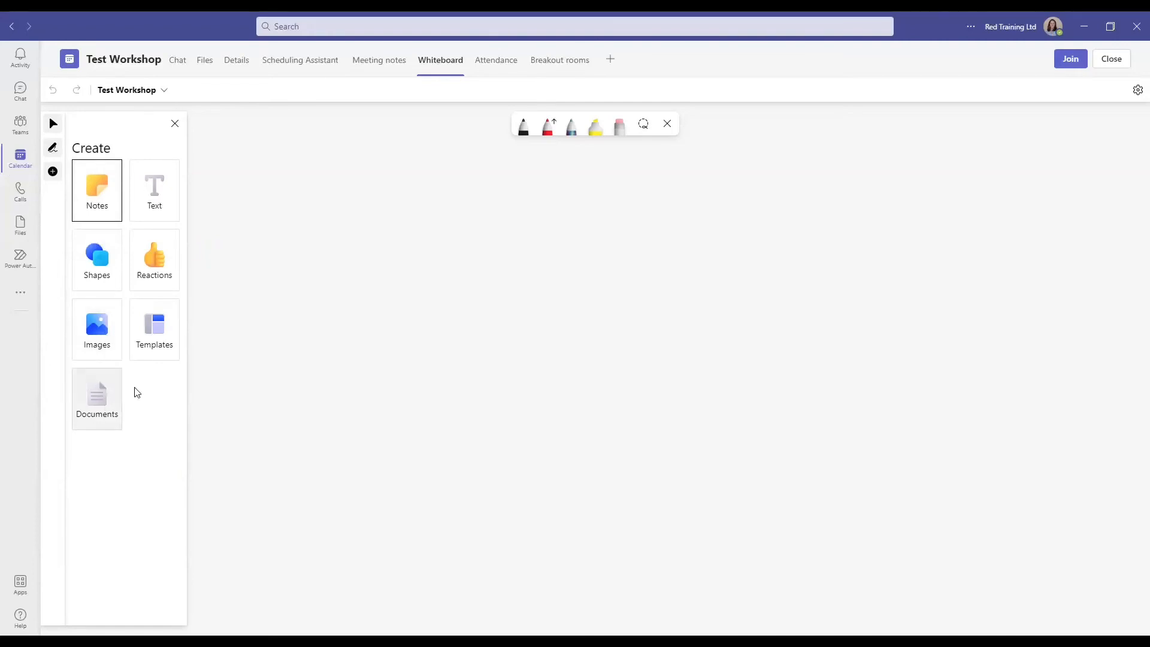
- Place the Strategy > Cost/benefit analysis template on the whiteboard and close the templates panel
click(170, 340)
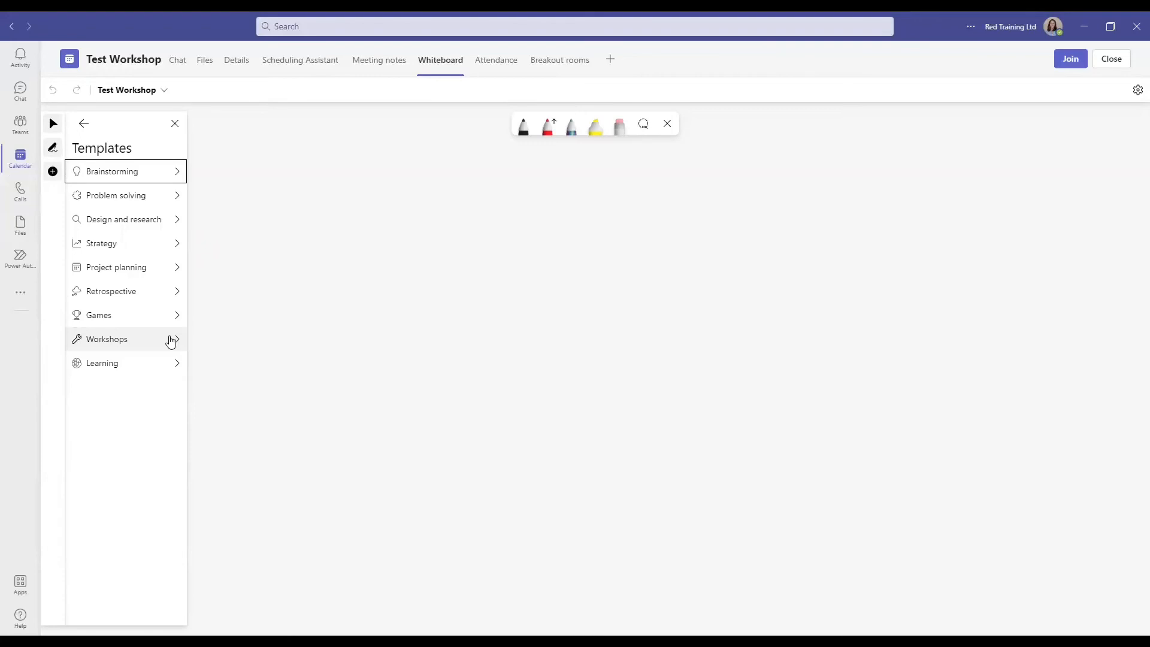
click(129, 246)
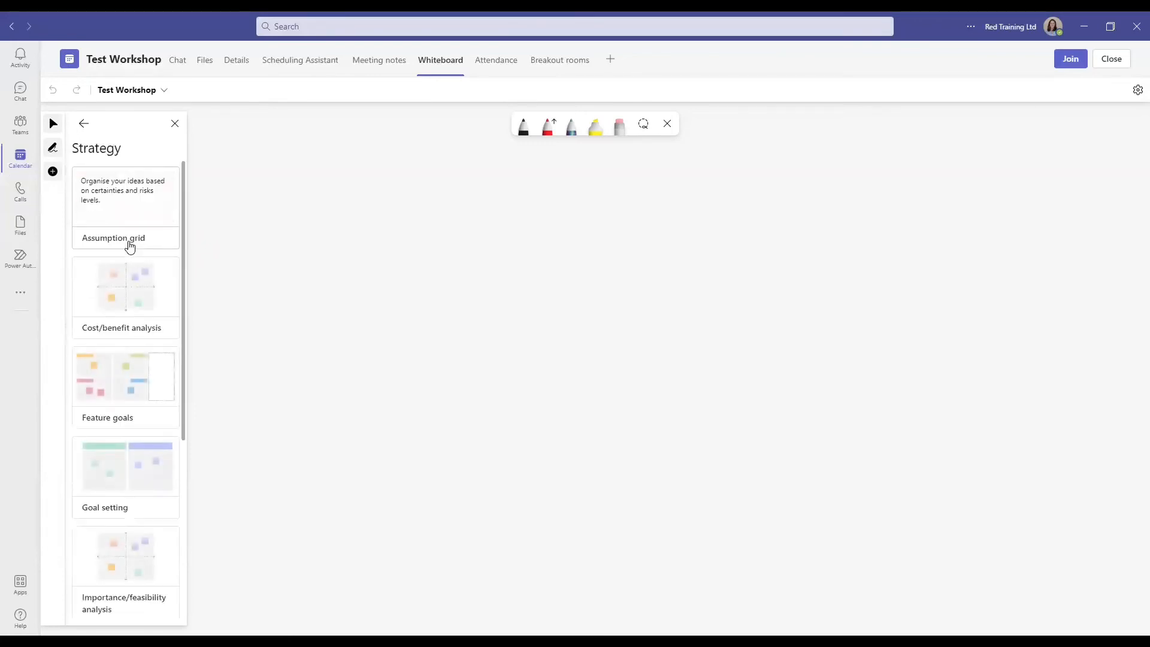
click(138, 307)
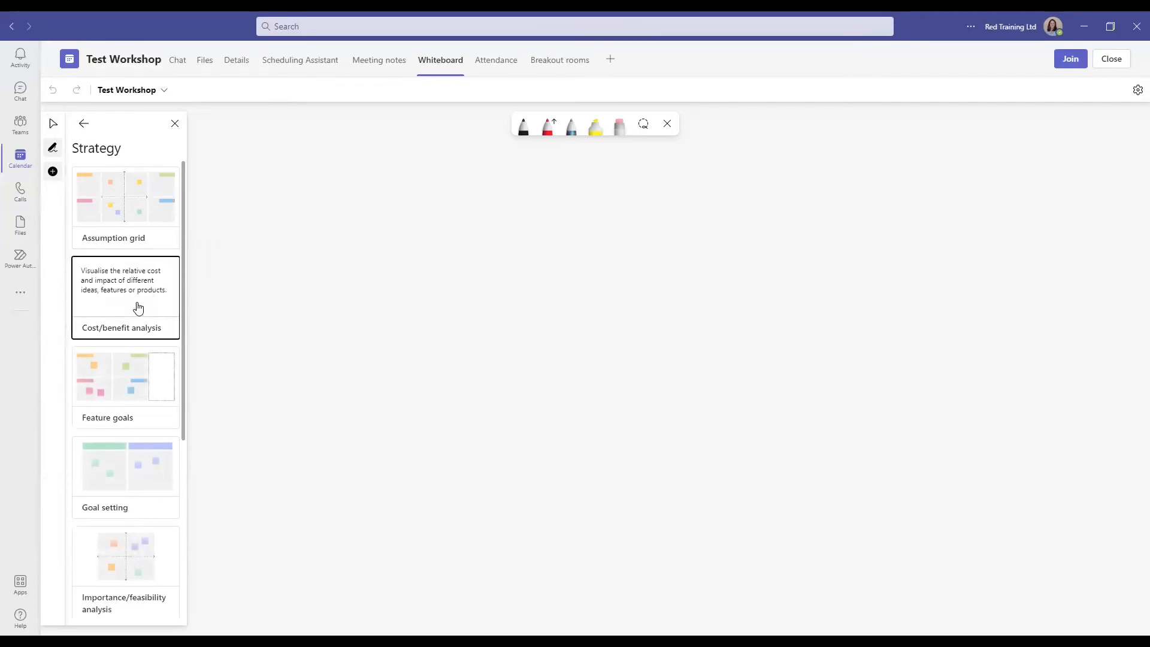
click(444, 304)
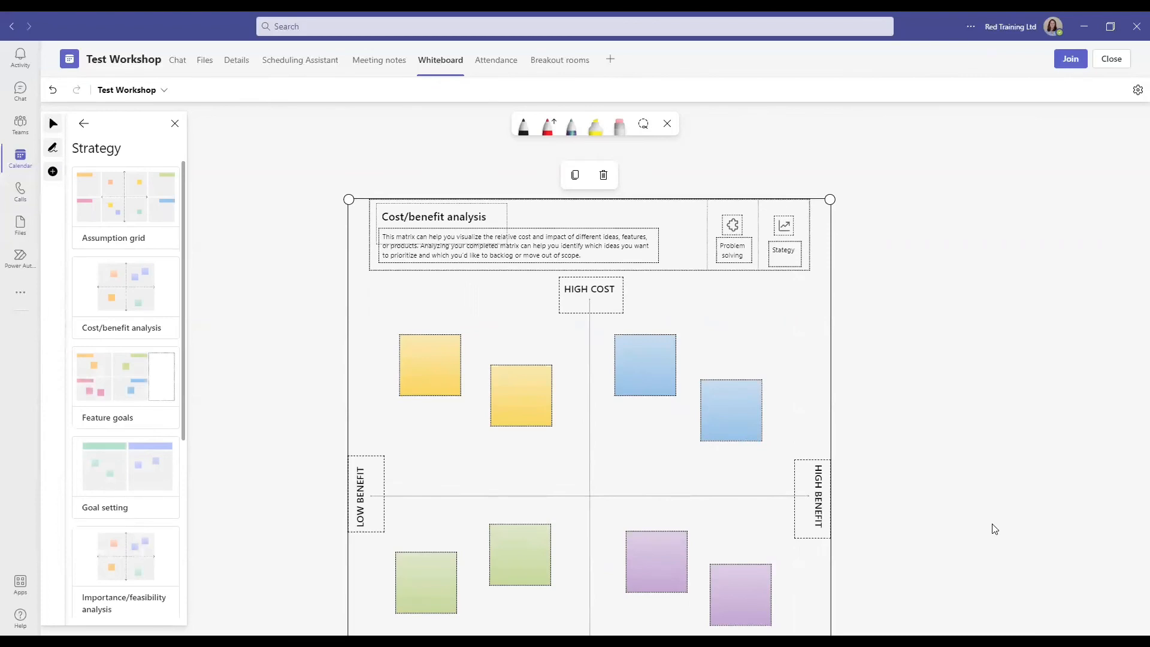
click(52, 130)
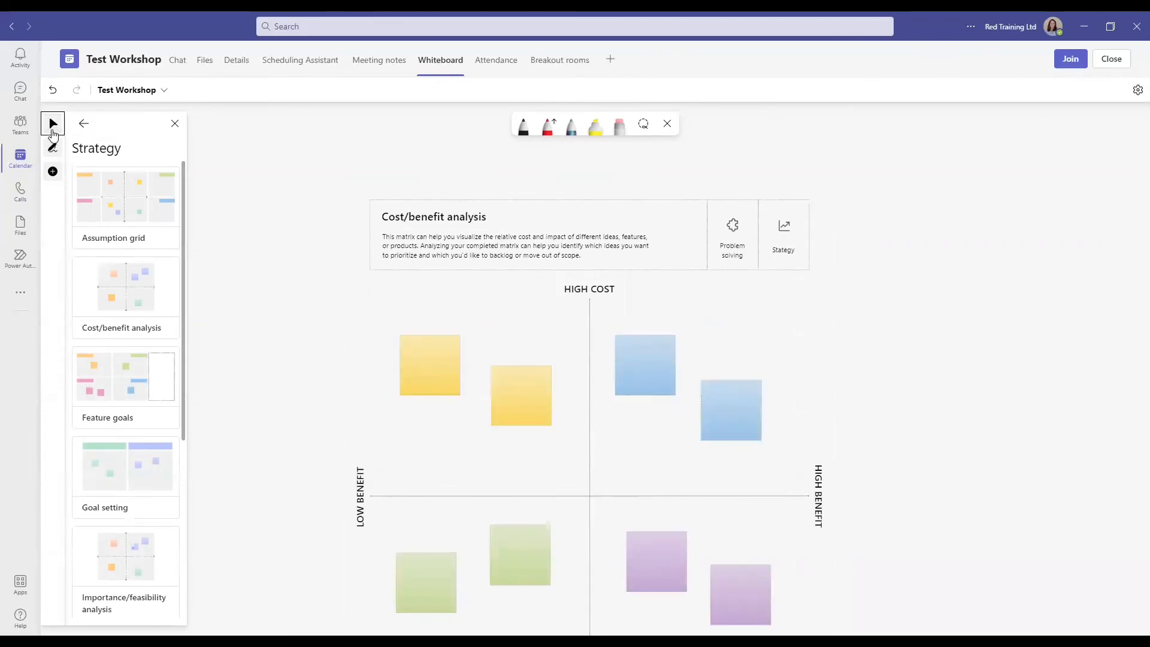
click(84, 124)
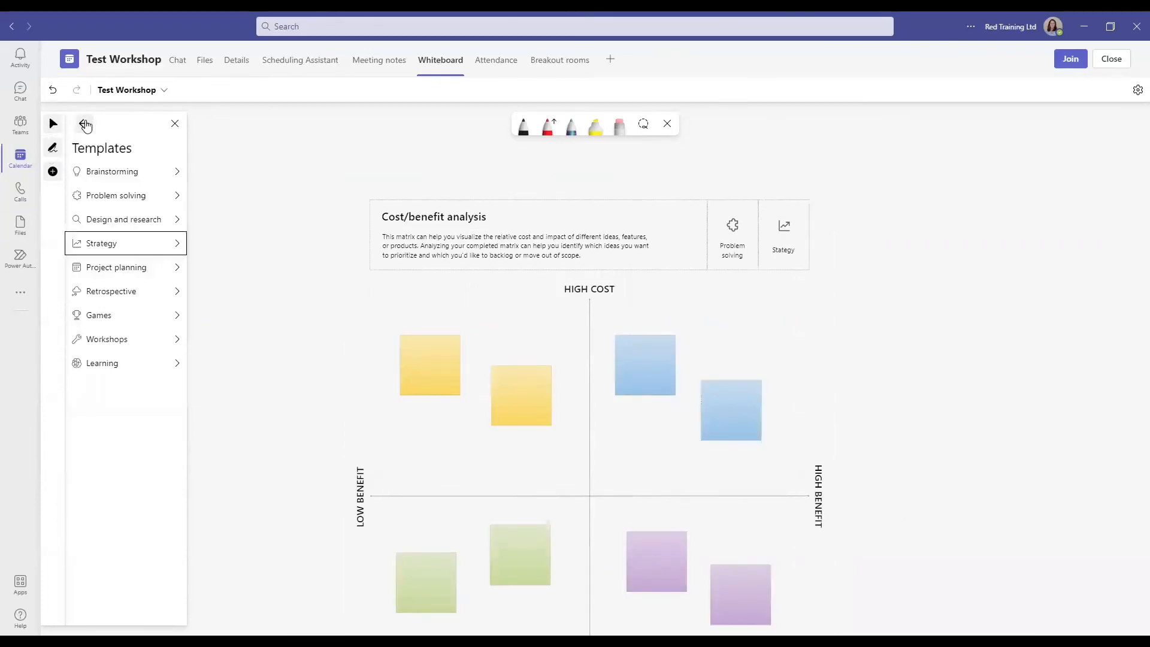
click(53, 172)
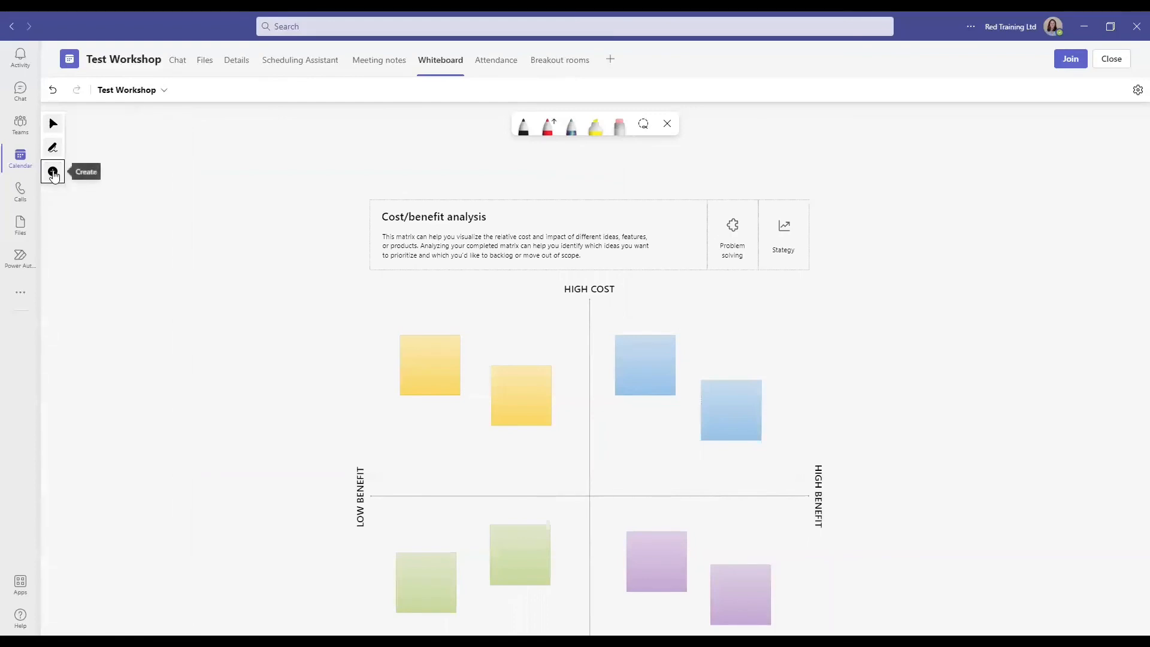
- Add a pink sticky note near the HIGH COST label and enlarge it to match the other notes
click(53, 172)
click(100, 198)
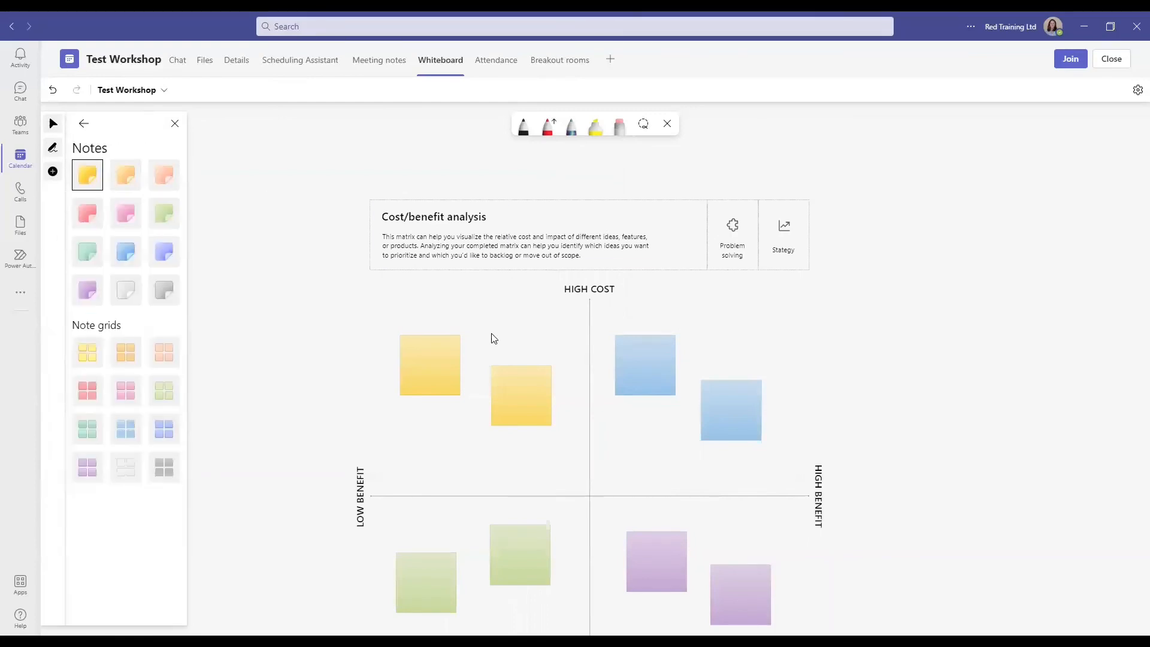
click(125, 213)
click(514, 312)
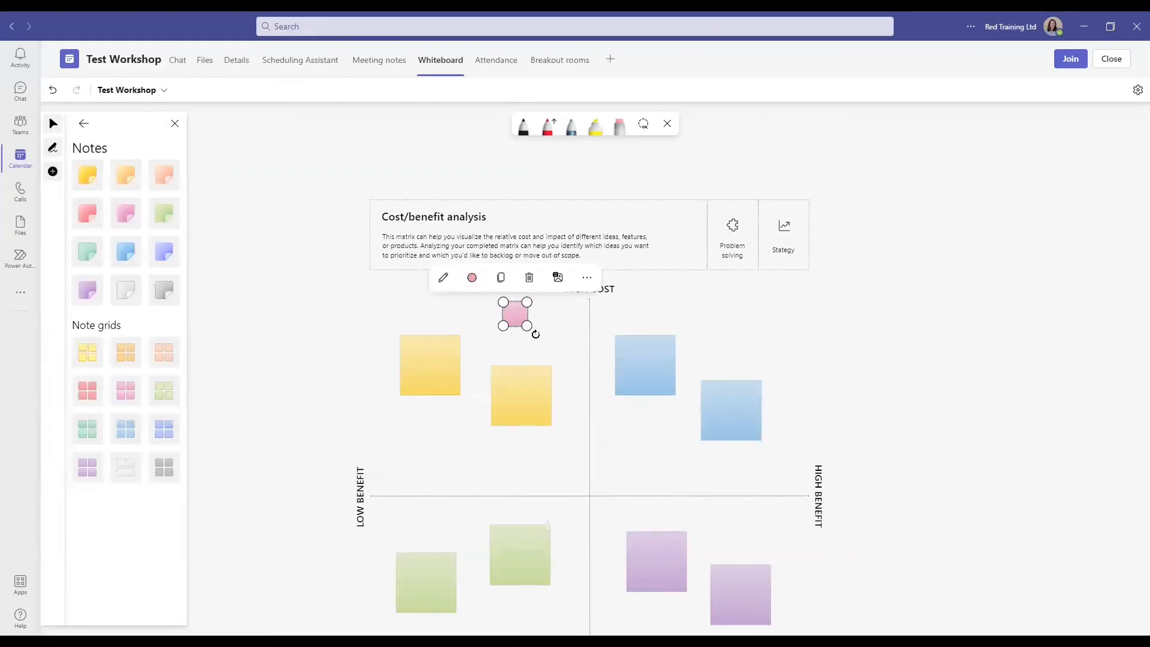
drag(528, 326, 556, 355)
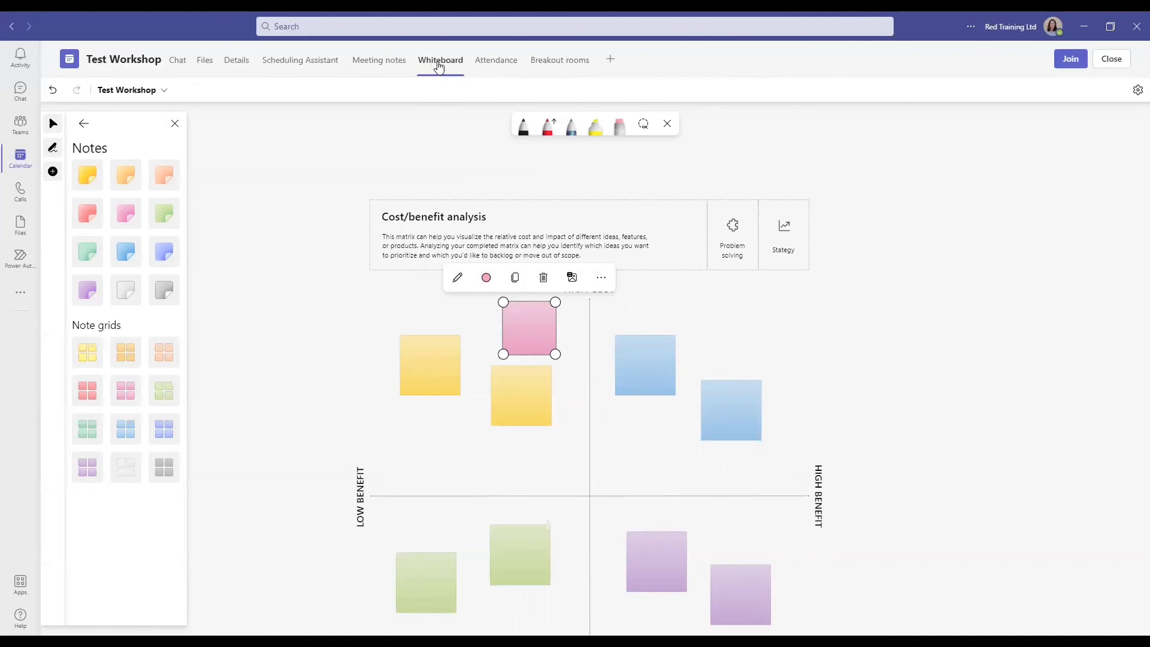
- Switch to the Test Workshop meeting's Chat tab
click(182, 66)
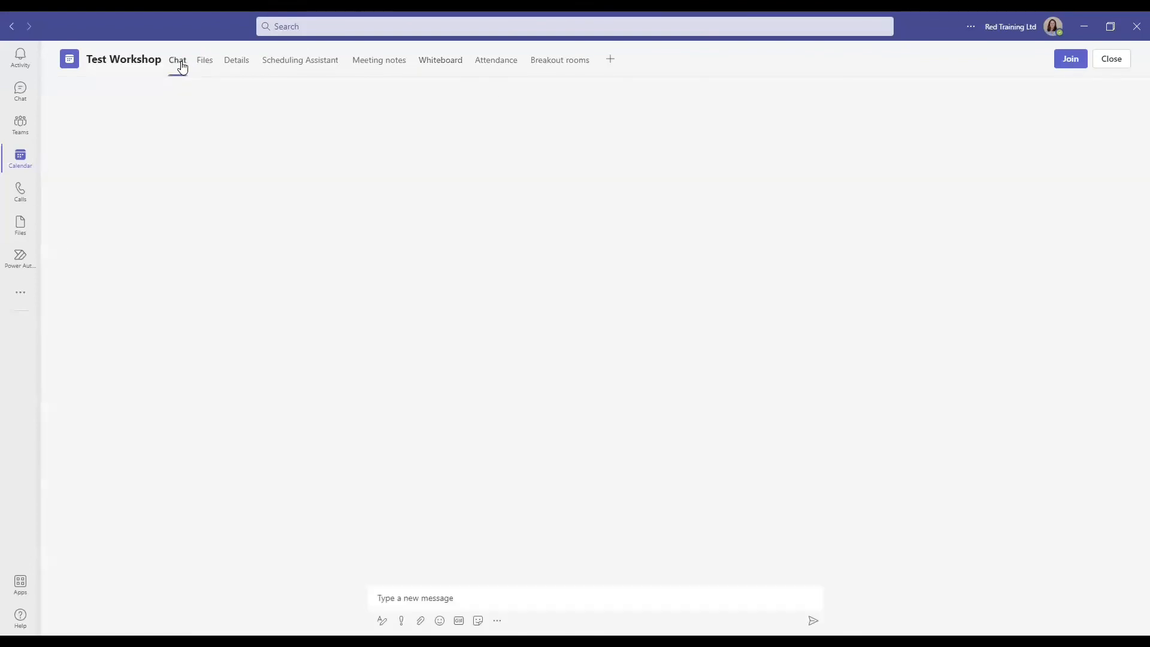